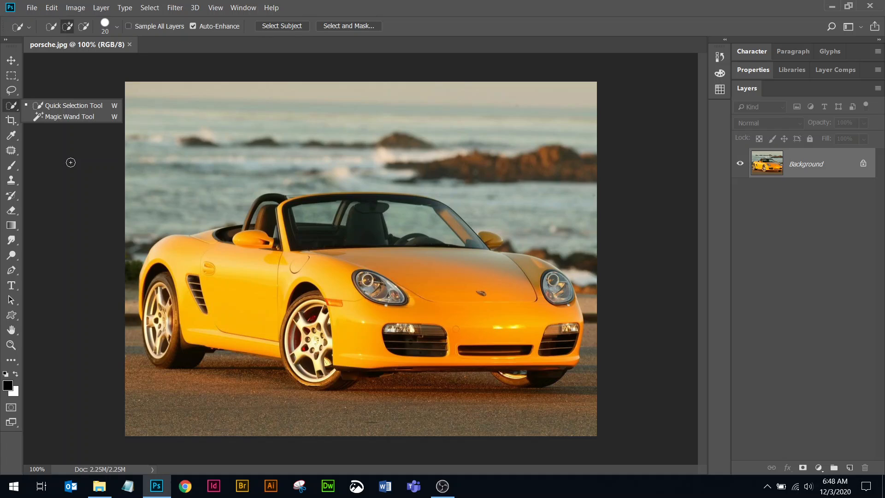
Activate the Lasso tool and unlock the Background layer.
{"action": "left_click", "coordinate": [13, 93]}
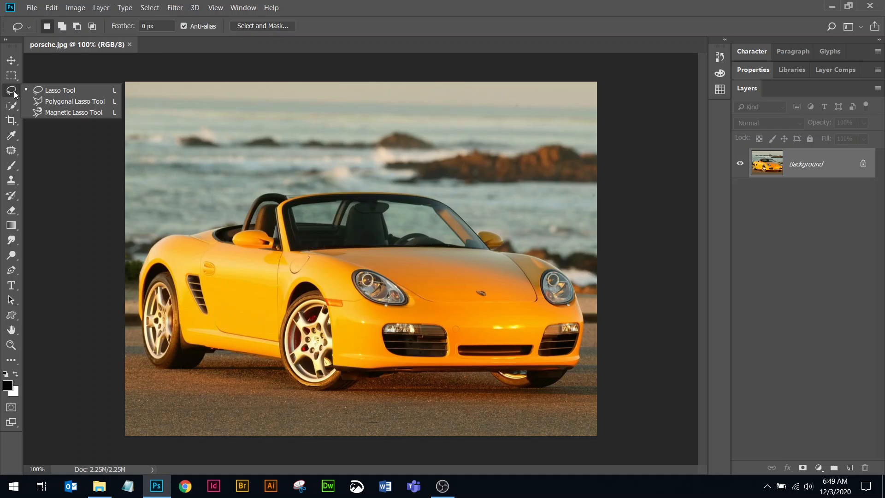
{"action": "left_click", "coordinate": [61, 90]}
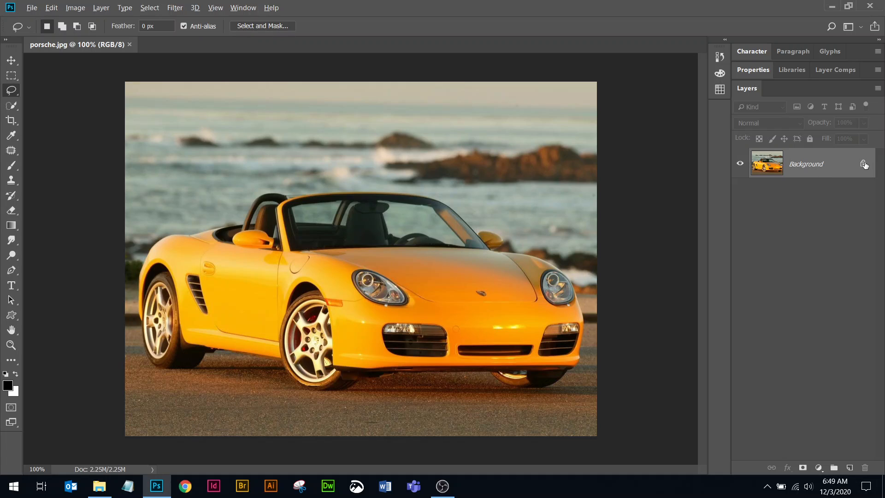
{"action": "key", "text": "alt"}
{"action": "left_click", "coordinate": [862, 164]}
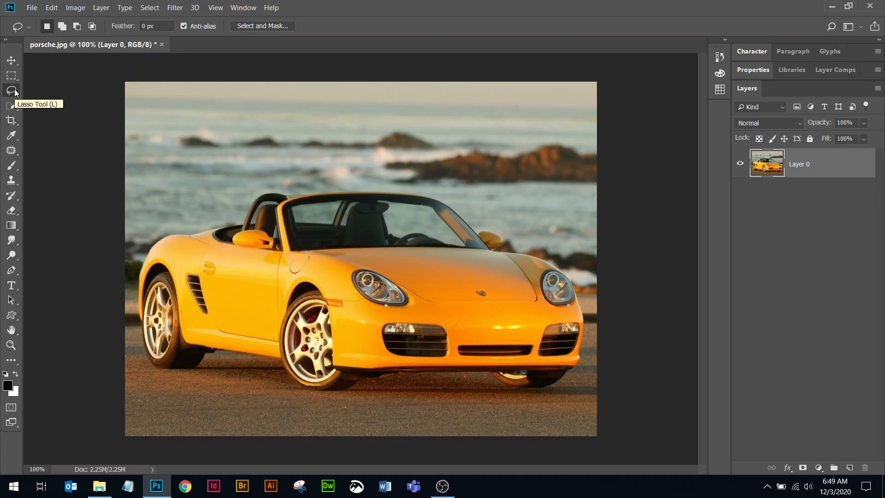
Try deleting a freehand Lasso area spanning the sea and the top of the windshield, and undo the deletion.
{"action": "mouse_move", "coordinate": [317, 140]}
{"action": "left_mouse_down"}
{"action": "mouse_move", "coordinate": [282, 189]}
{"action": "mouse_move", "coordinate": [357, 225]}
{"action": "mouse_move", "coordinate": [483, 211]}
{"action": "mouse_move", "coordinate": [437, 157]}
{"action": "mouse_move", "coordinate": [382, 124]}
{"action": "mouse_move", "coordinate": [360, 144]}
{"action": "mouse_move", "coordinate": [328, 145]}
{"action": "left_mouse_up"}
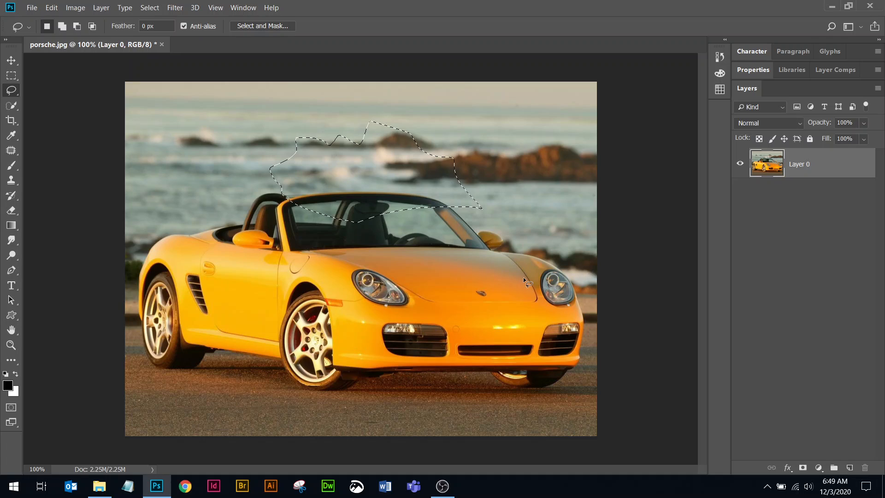
{"action": "key", "text": "Delete"}
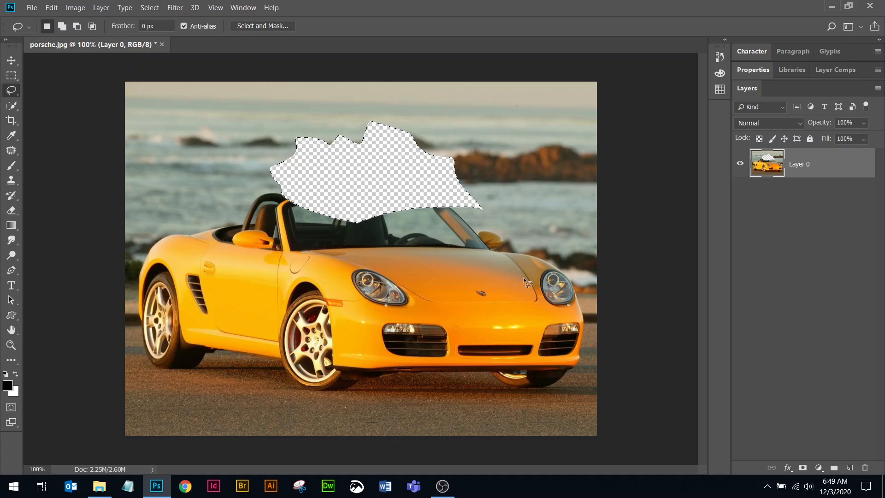
{"action": "key", "text": "ctrl+z"}
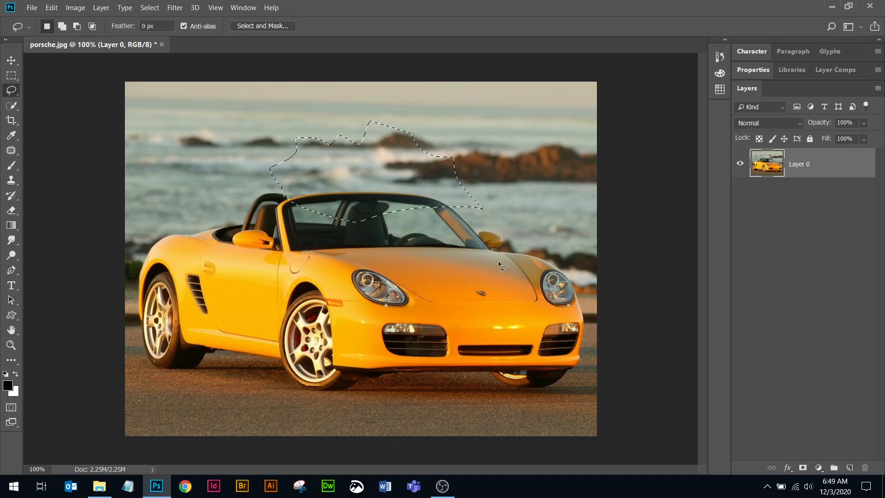
Try deleting two separate Lasso areas combined in one selection, over the driver-side mirror and over the hood, and undo and deselect.
{"action": "mouse_move", "coordinate": [232, 154]}
{"action": "left_mouse_down"}
{"action": "mouse_move", "coordinate": [214, 213]}
{"action": "mouse_move", "coordinate": [283, 227]}
{"action": "mouse_move", "coordinate": [285, 159]}
{"action": "mouse_move", "coordinate": [257, 130]}
{"action": "mouse_move", "coordinate": [231, 153]}
{"action": "left_mouse_up"}
{"action": "key", "text": "shift"}
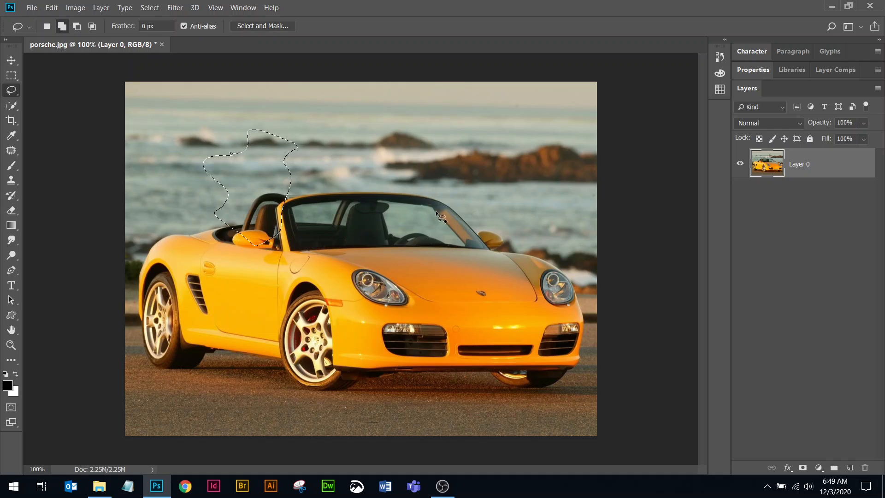
{"action": "mouse_move", "coordinate": [457, 175]}
{"action": "left_mouse_down"}
{"action": "mouse_move", "coordinate": [416, 220]}
{"action": "mouse_move", "coordinate": [441, 297]}
{"action": "mouse_move", "coordinate": [482, 265]}
{"action": "mouse_move", "coordinate": [491, 214]}
{"action": "mouse_move", "coordinate": [484, 168]}
{"action": "mouse_move", "coordinate": [457, 175]}
{"action": "left_mouse_up"}
{"action": "key", "text": "Delete"}
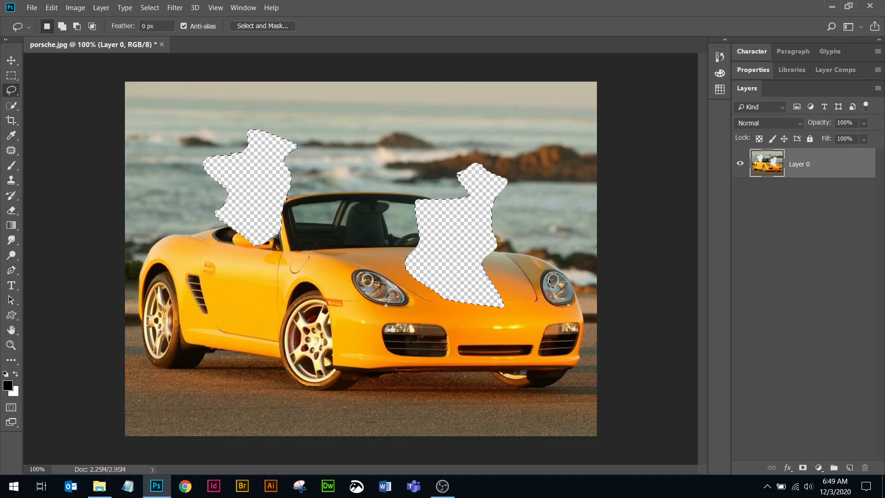
{"action": "key", "text": "ctrl+z"}
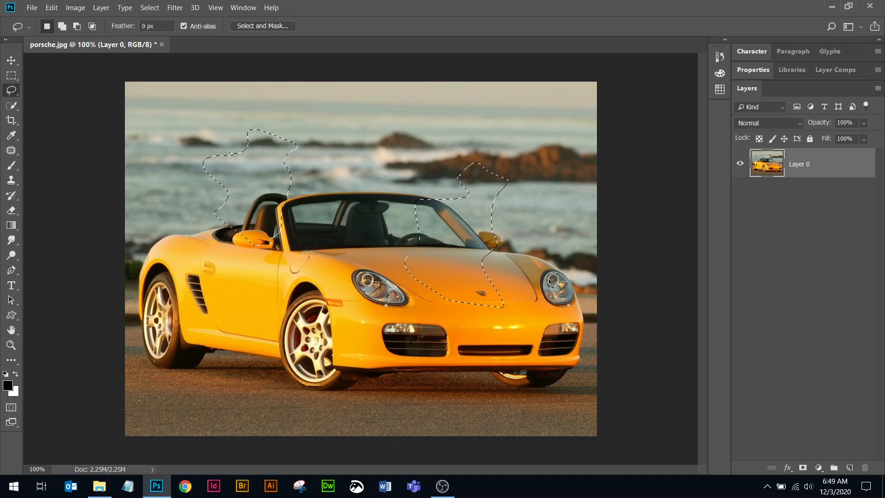
{"action": "key", "text": "ctrl+d"}
Try deleting a large Lasso area over the windshield with a smaller inner area subtracted from it, and undo and deselect.
{"action": "mouse_move", "coordinate": [315, 120]}
{"action": "left_mouse_down"}
{"action": "mouse_move", "coordinate": [287, 113]}
{"action": "mouse_move", "coordinate": [260, 165]}
{"action": "mouse_move", "coordinate": [389, 287]}
{"action": "mouse_move", "coordinate": [380, 131]}
{"action": "left_mouse_up"}
{"action": "left_click_drag", "start_coordinate": [315, 112], "coordinate": [313, 116]}
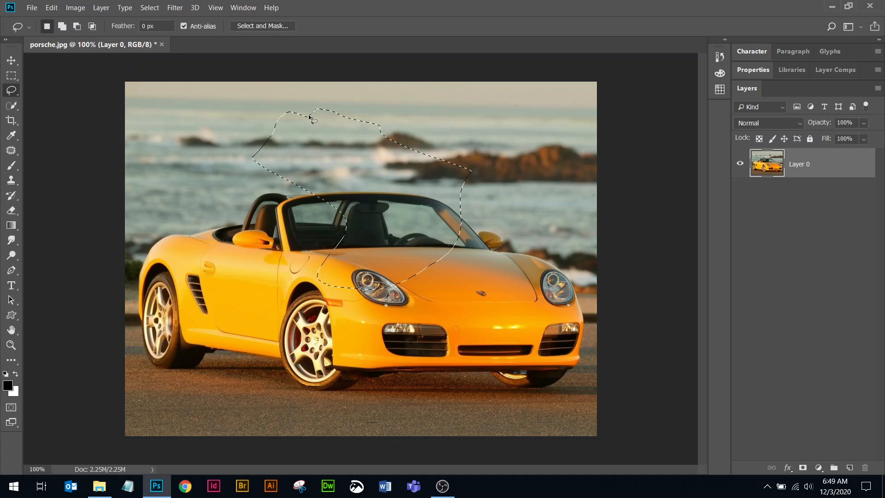
{"action": "key", "text": "alt"}
{"action": "mouse_move", "coordinate": [357, 151]}
{"action": "left_mouse_down"}
{"action": "mouse_move", "coordinate": [348, 177]}
{"action": "mouse_move", "coordinate": [414, 215]}
{"action": "mouse_move", "coordinate": [389, 159]}
{"action": "mouse_move", "coordinate": [351, 148]}
{"action": "left_mouse_up"}
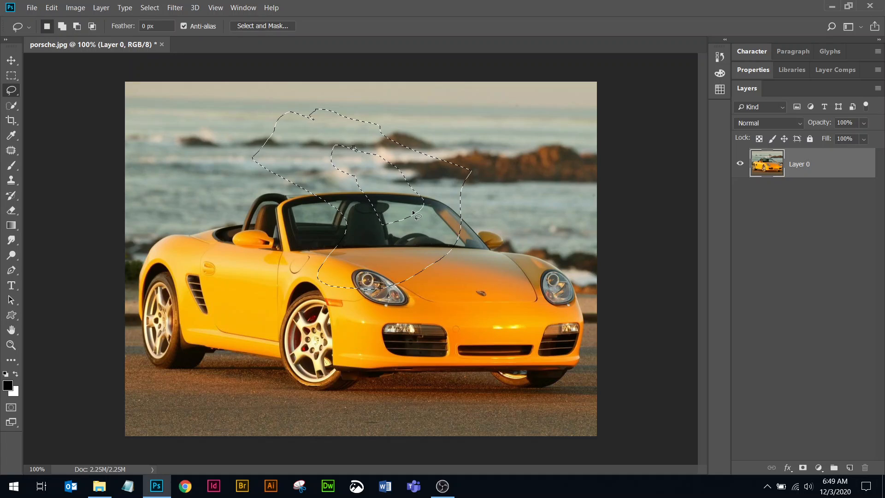
{"action": "key", "text": "Delete"}
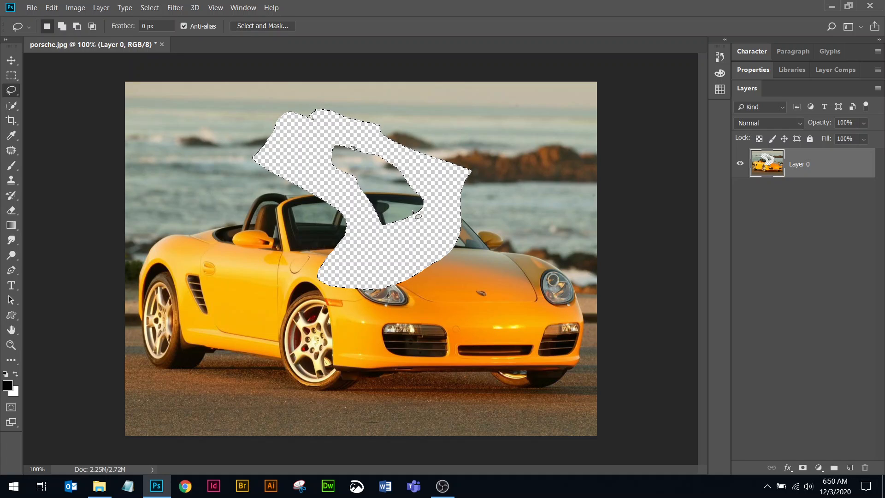
{"action": "key", "text": "ctrl+z"}
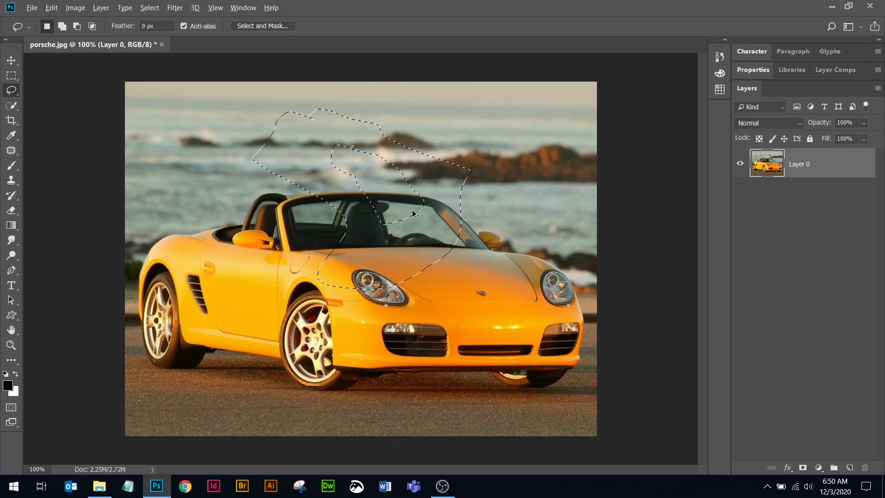
{"action": "key", "text": "ctrl+d"}
Try deleting a triangular Polygonal Lasso selection reaching from the sea down to the hood emblem, and undo and deselect.
{"action": "right_click", "coordinate": [11, 90]}
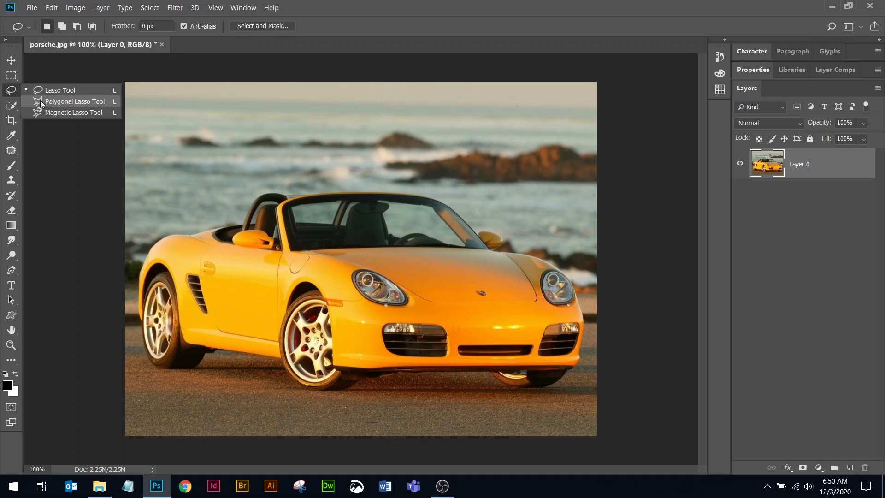
{"action": "left_click", "coordinate": [72, 101]}
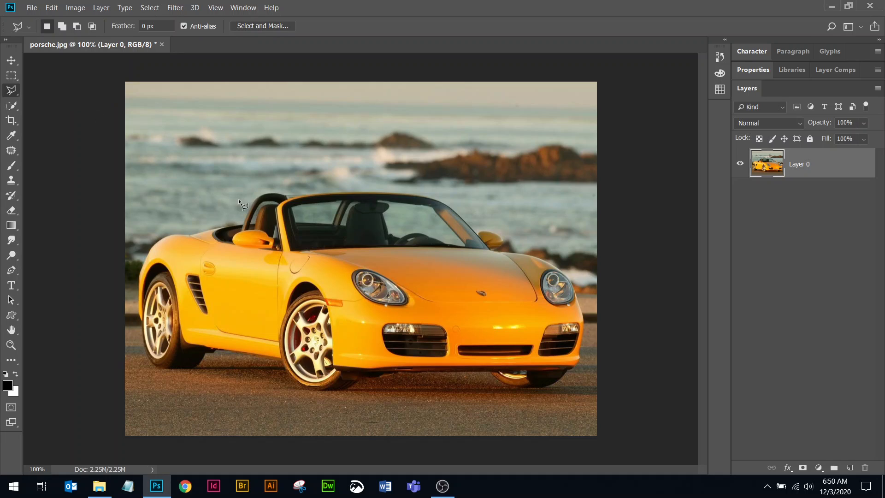
{"action": "left_click", "coordinate": [208, 168]}
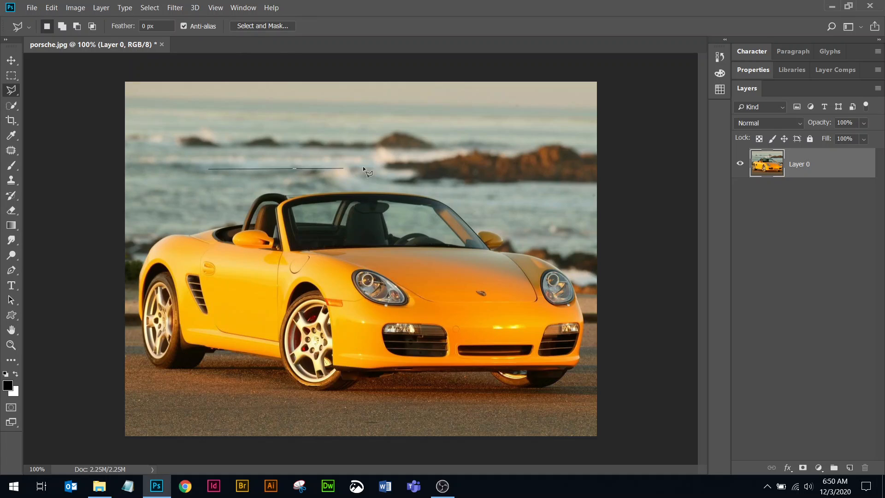
{"action": "left_click", "coordinate": [477, 116]}
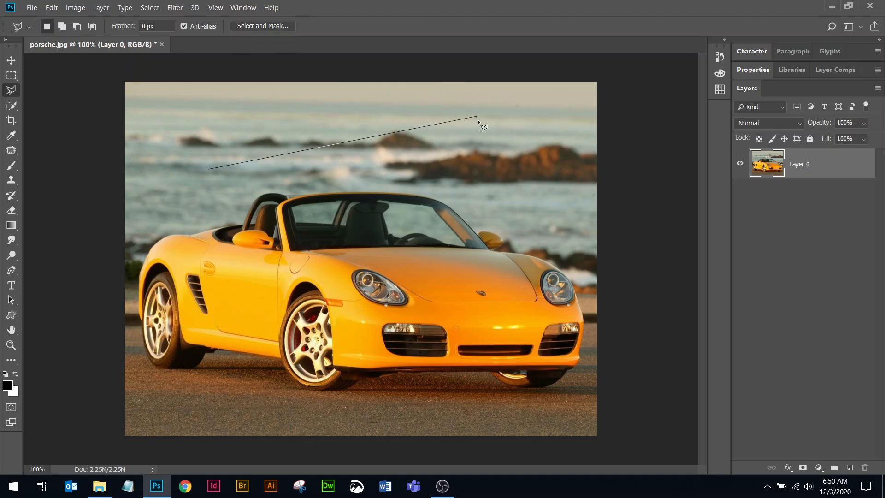
{"action": "left_click", "coordinate": [503, 299]}
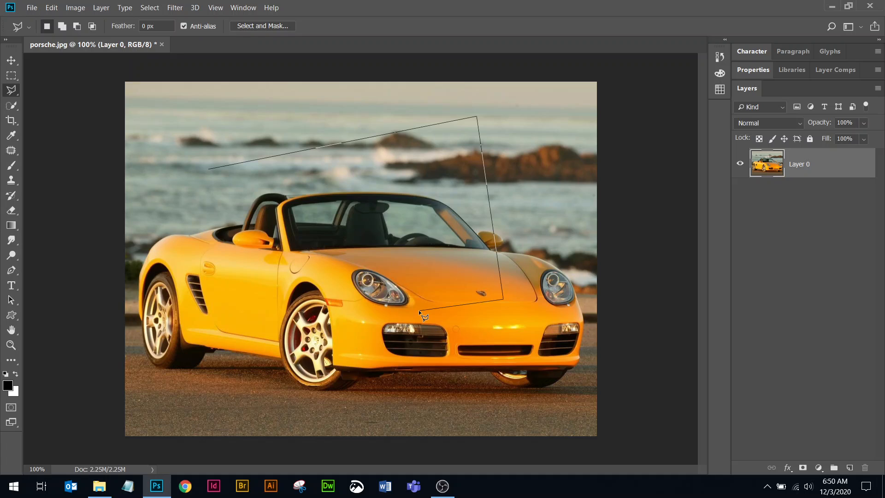
{"action": "left_click", "coordinate": [210, 170]}
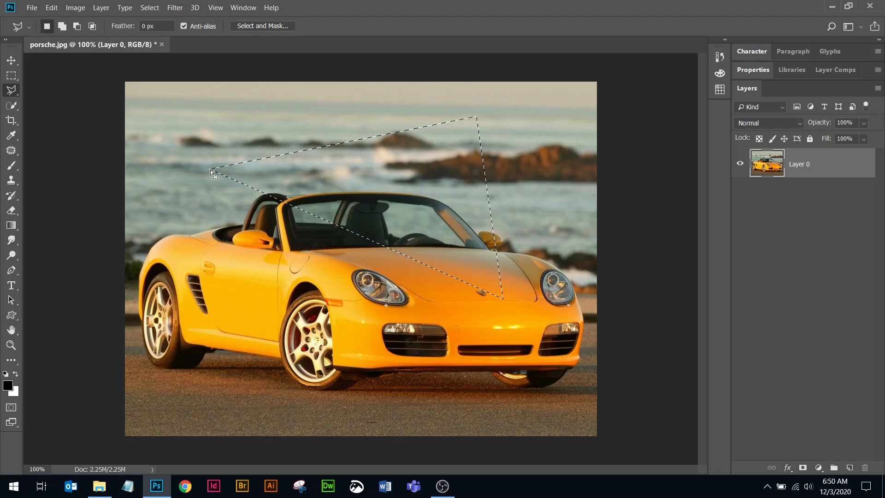
{"action": "key", "text": "Delete"}
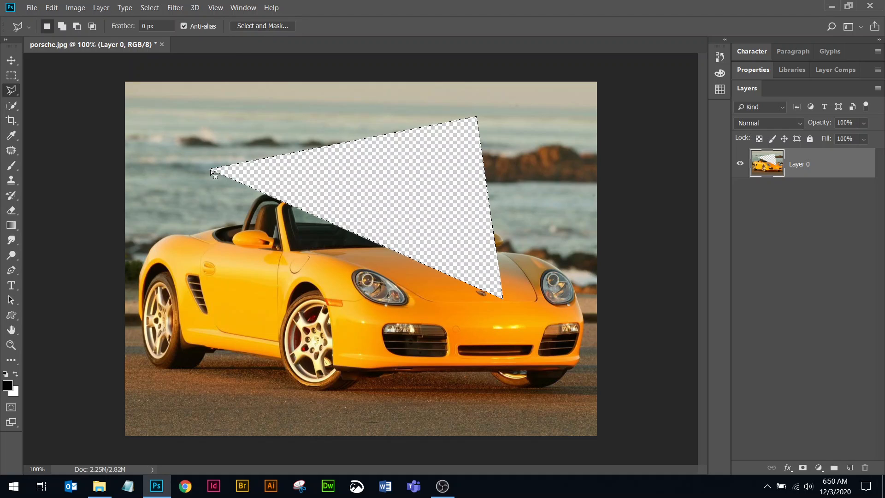
{"action": "key", "text": "ctrl+z"}
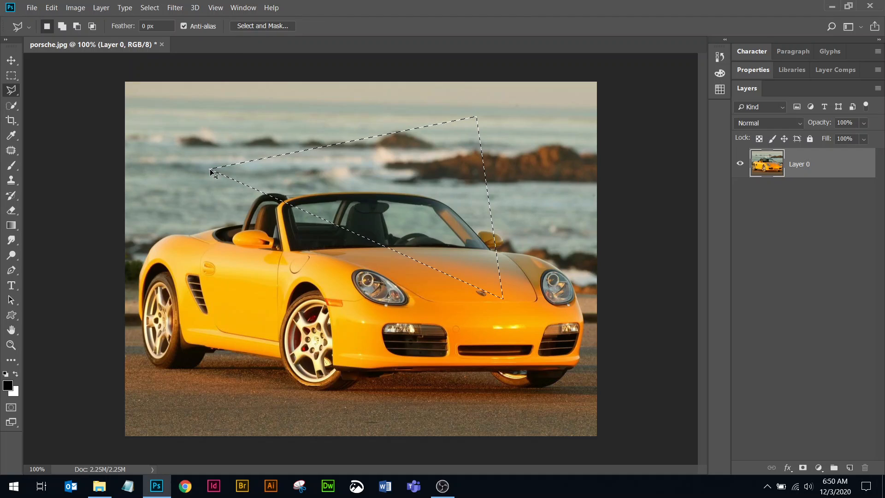
{"action": "key", "text": "ctrl+d"}
Try deleting a zigzag Polygonal Lasso selection running from the sea across the car to the road, and undo and deselect.
{"action": "left_click", "coordinate": [227, 157]}
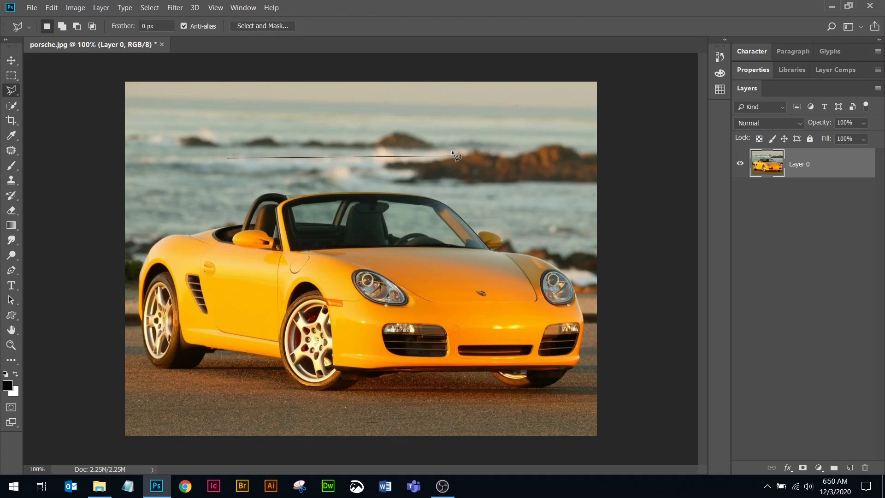
{"action": "left_click", "coordinate": [448, 148]}
{"action": "left_click", "coordinate": [310, 203]}
{"action": "left_click", "coordinate": [507, 243]}
{"action": "left_click", "coordinate": [419, 317]}
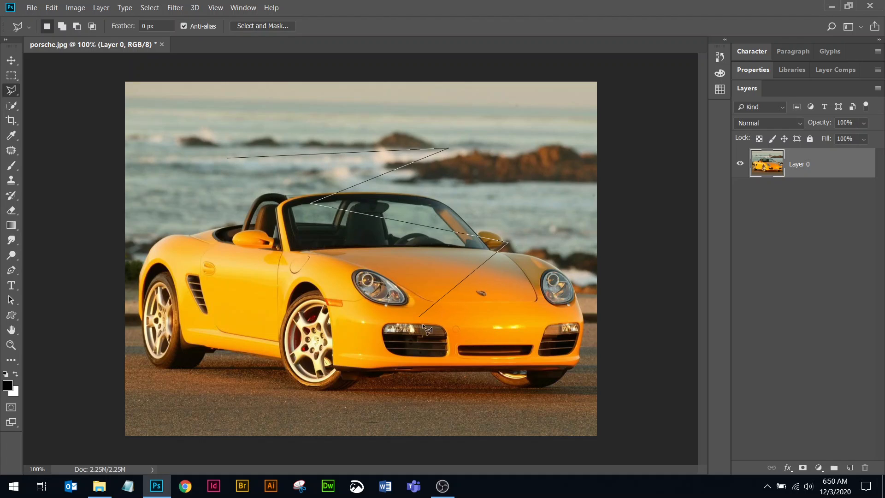
{"action": "left_click", "coordinate": [539, 400]}
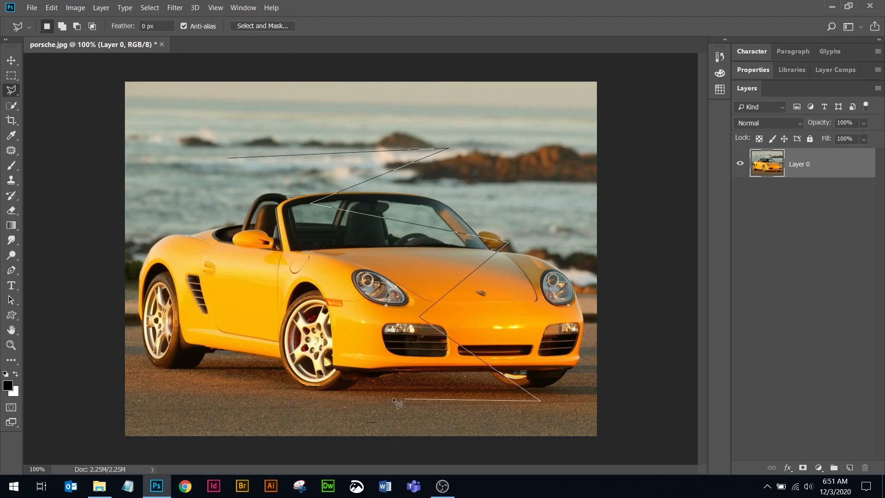
{"action": "double_click", "coordinate": [350, 402]}
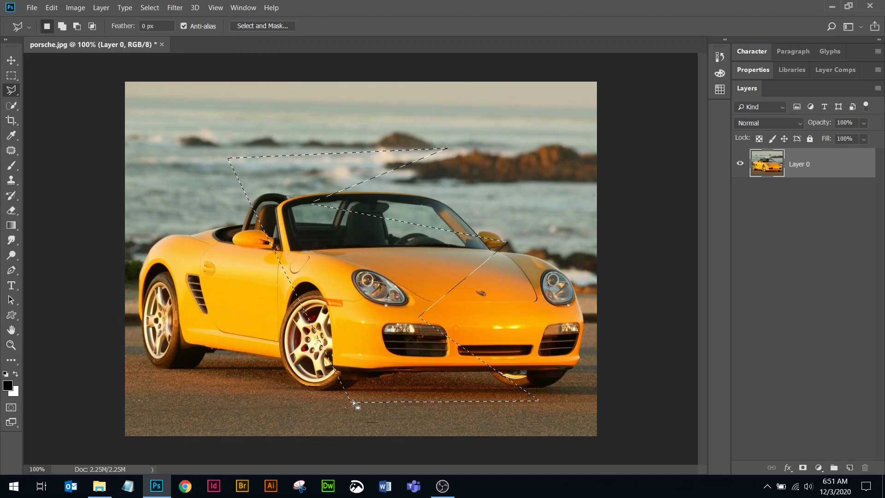
{"action": "key", "text": "Delete"}
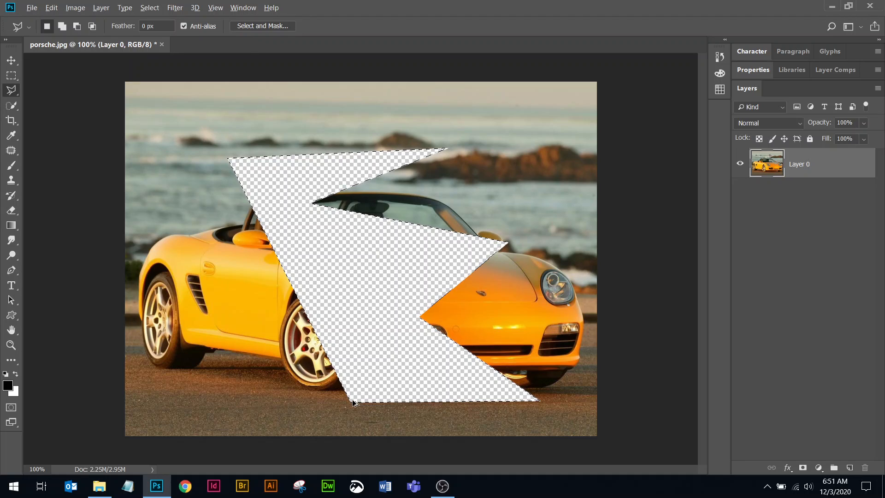
{"action": "key", "text": "ctrl+z"}
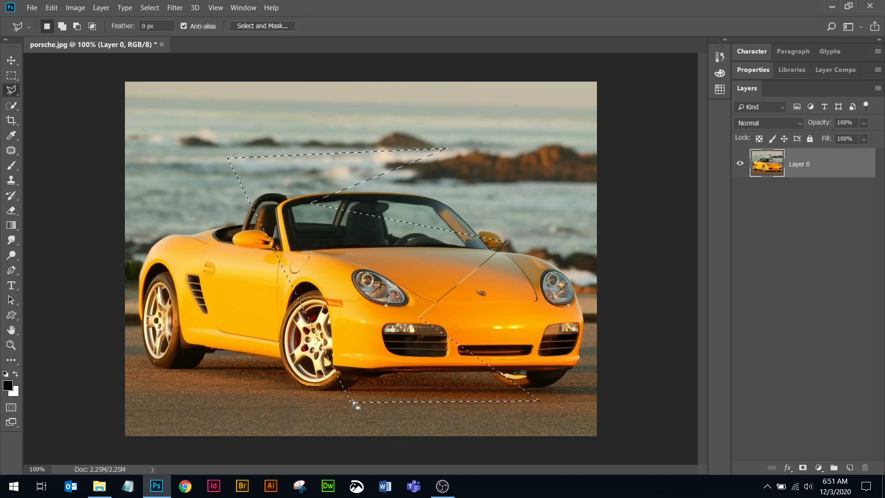
{"action": "key", "text": "ctrl+d"}
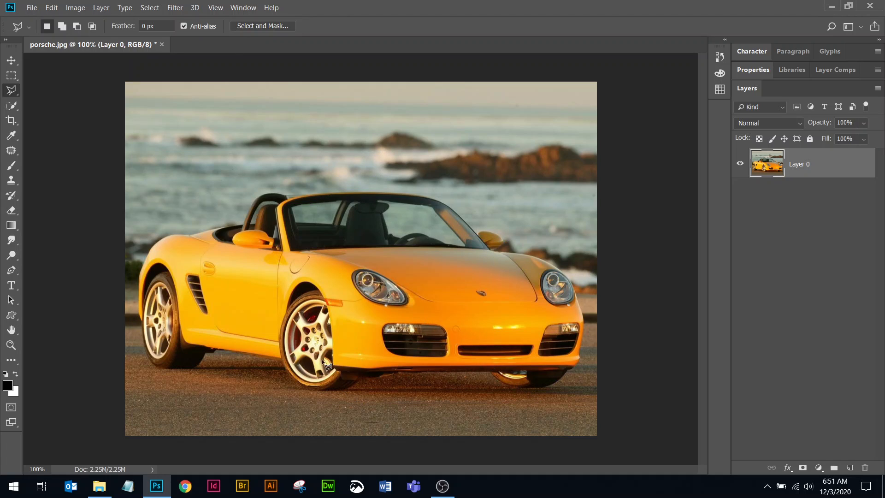
Select the whole yellow car by tracing its outline with the Magnetic Lasso tool and closing the path at its starting point.
{"action": "right_click", "coordinate": [11, 91]}
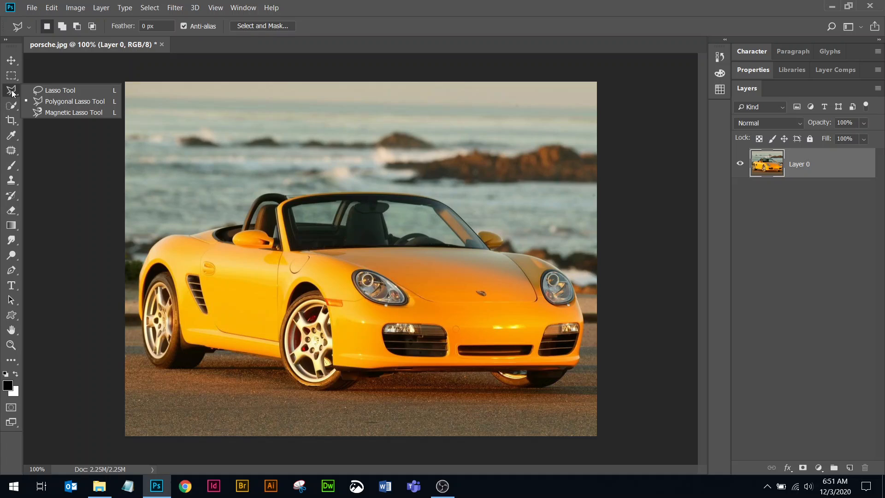
{"action": "left_click", "coordinate": [54, 113]}
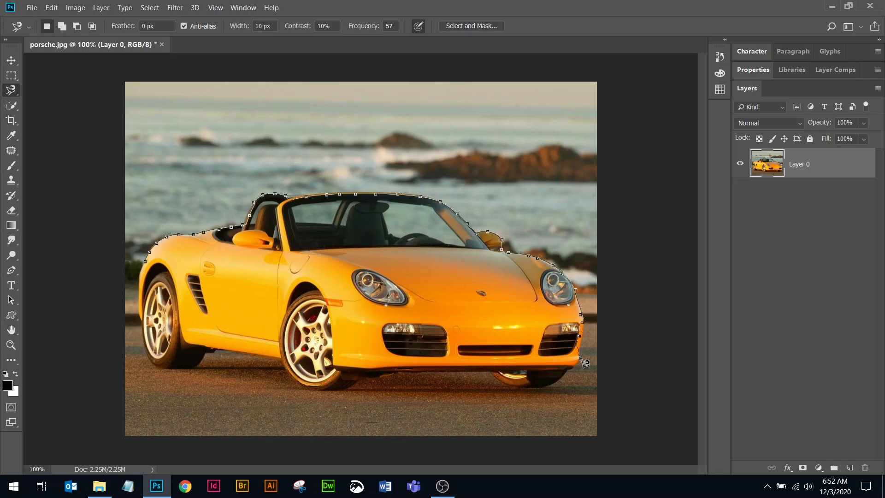
{"action": "scroll", "coordinate": [555, 387], "scroll_direction": "up", "scroll_amount": 2}
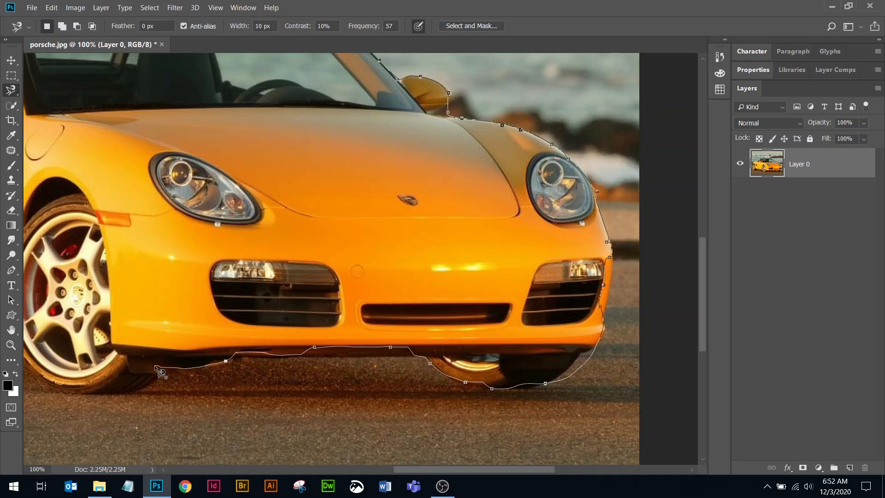
{"action": "key", "text": "ctrl+minus"}
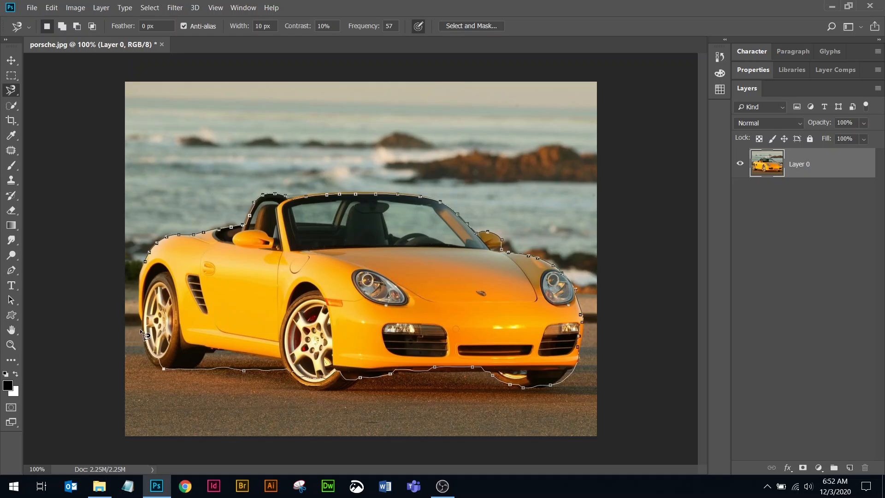
{"action": "left_click", "coordinate": [146, 263]}
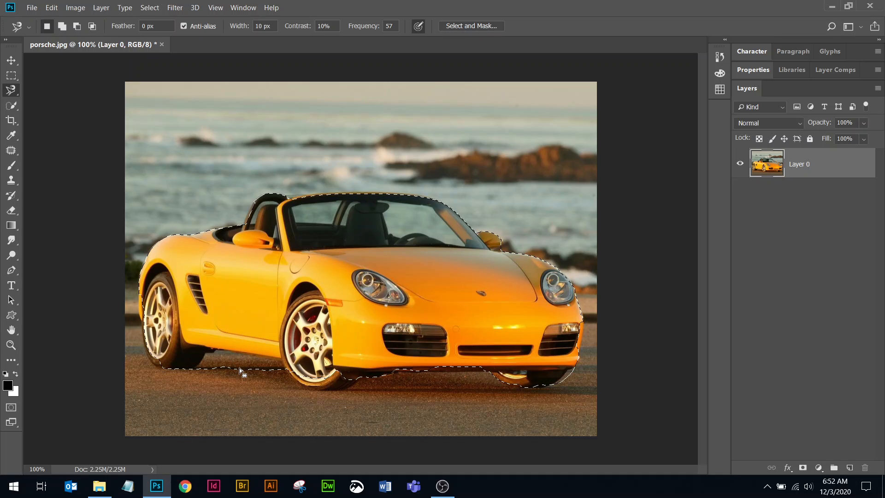
Subtract the road area between the wheels from the car selection with the Lasso tool, and delete the selected car pixels.
{"action": "right_click", "coordinate": [16, 95]}
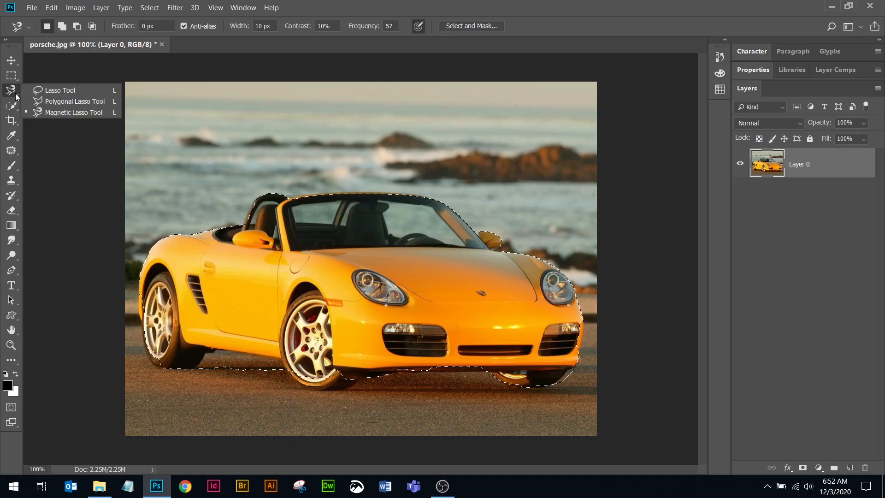
{"action": "left_click", "coordinate": [66, 90]}
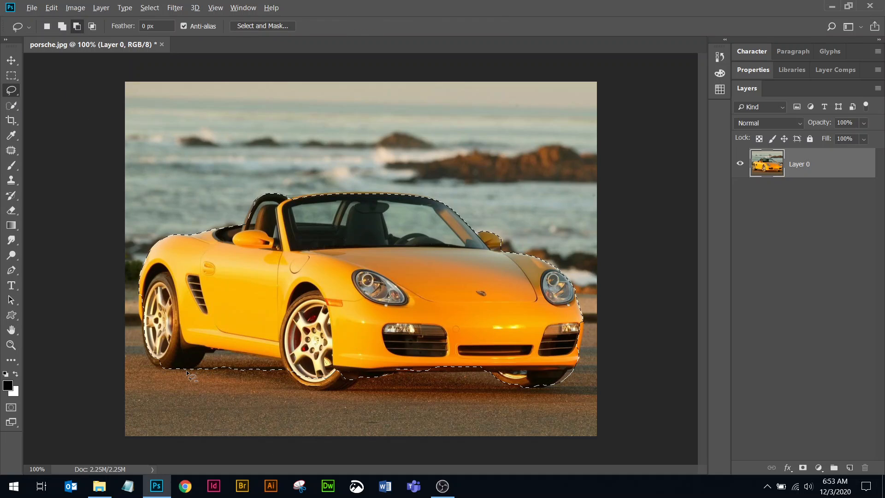
{"action": "mouse_move", "coordinate": [195, 373]}
{"action": "left_mouse_down", "text": "alt"}
{"action": "mouse_move", "coordinate": [202, 358]}
{"action": "mouse_move", "coordinate": [224, 351]}
{"action": "left_mouse_up", "text": "alt"}
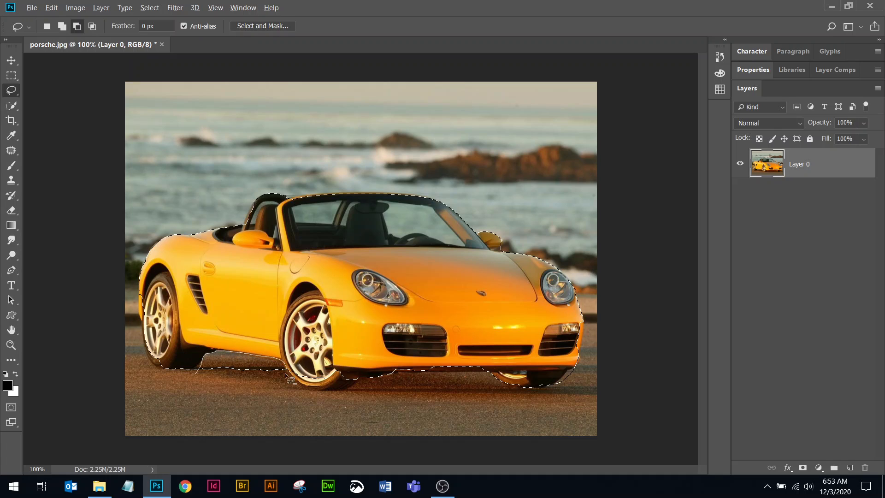
{"action": "left_click_drag", "start_coordinate": [286, 375], "coordinate": [196, 373]}
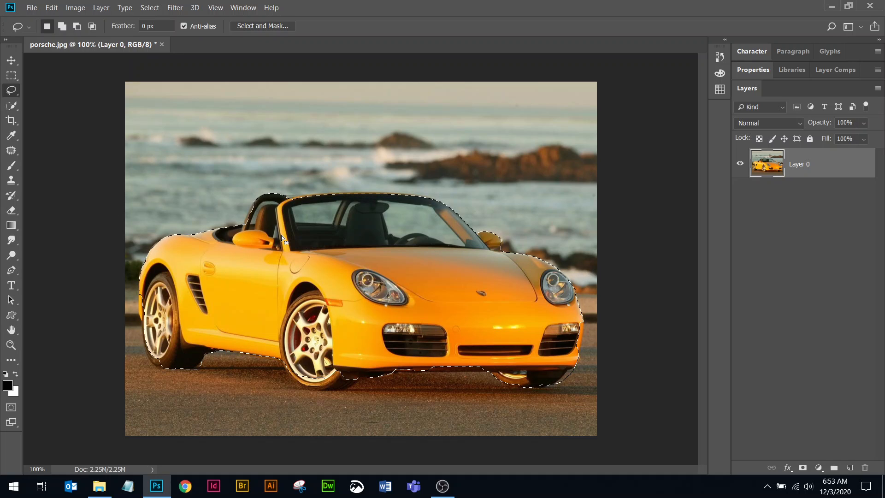
{"action": "key", "text": "Delete"}
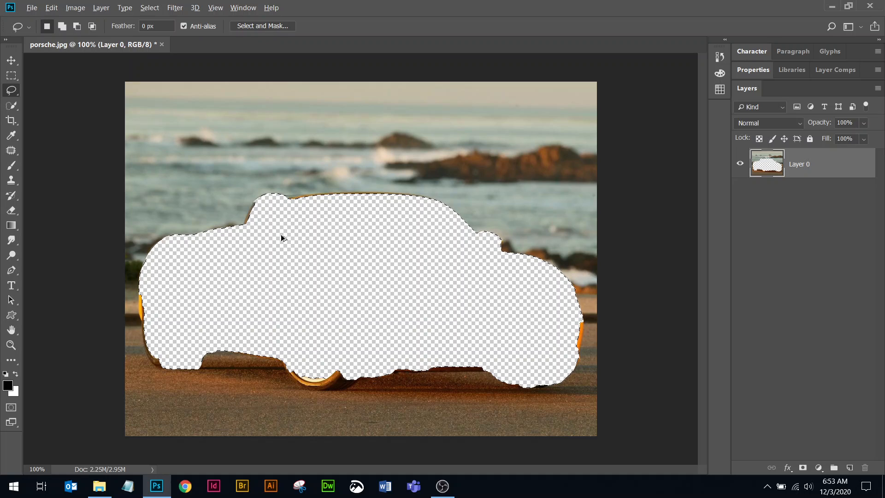
Undo the deletion of the car, and delete the sea and road background around it instead by inverting the selection.
{"action": "key", "text": "ctrl+z"}
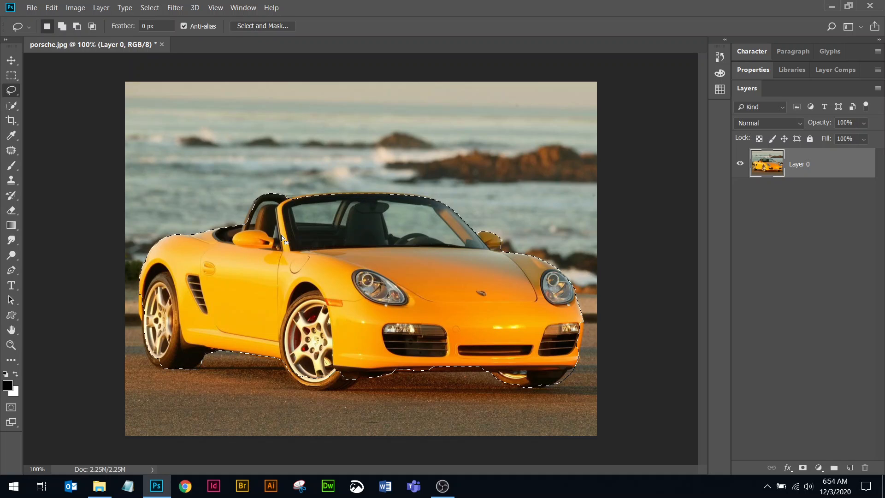
{"action": "left_click", "coordinate": [152, 8]}
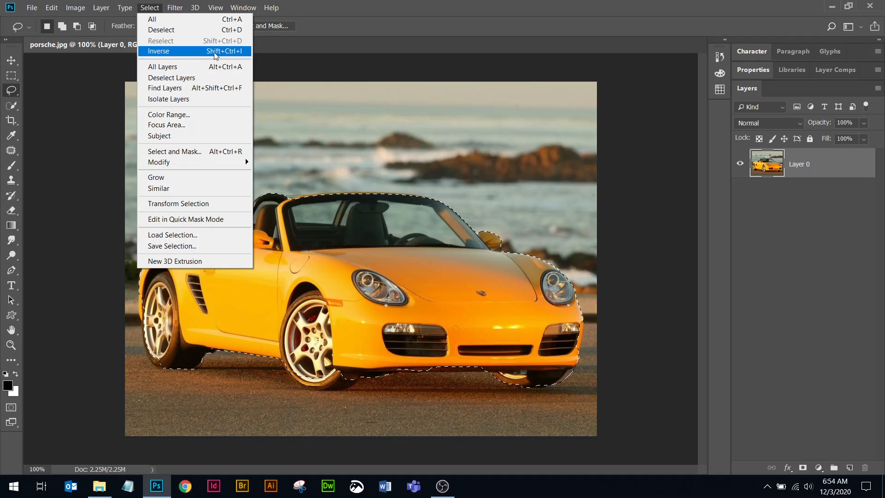
{"action": "right_click", "coordinate": [389, 266]}
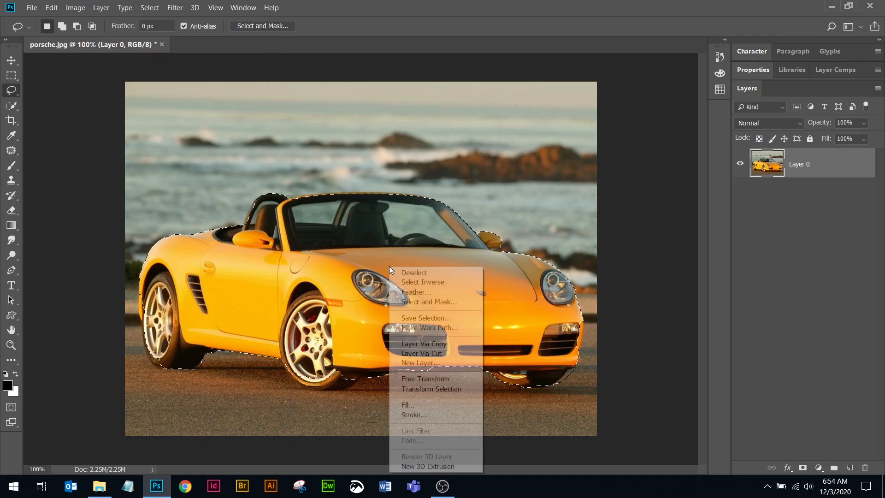
{"action": "left_click", "coordinate": [425, 283]}
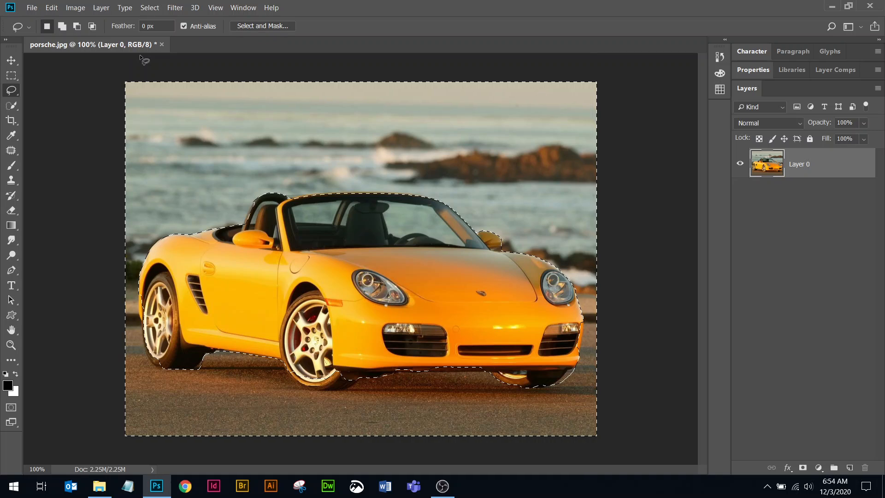
{"action": "key", "text": "Delete"}
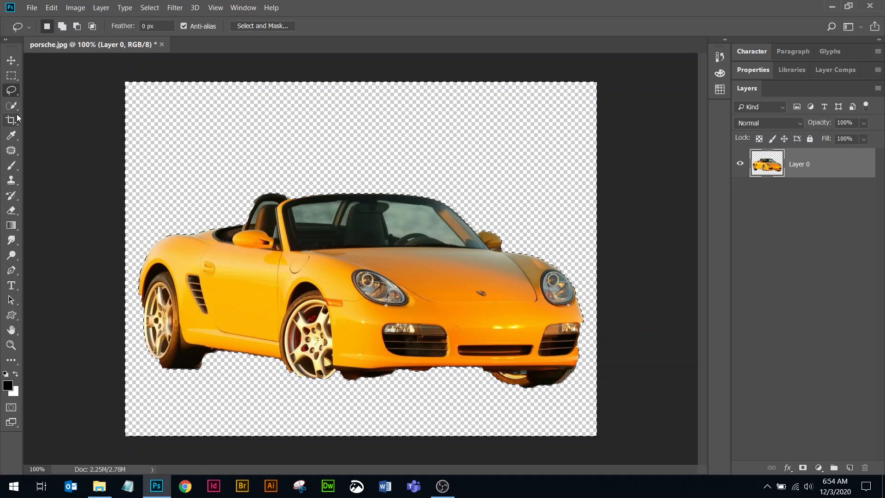
{"action": "left_click", "coordinate": [15, 80]}
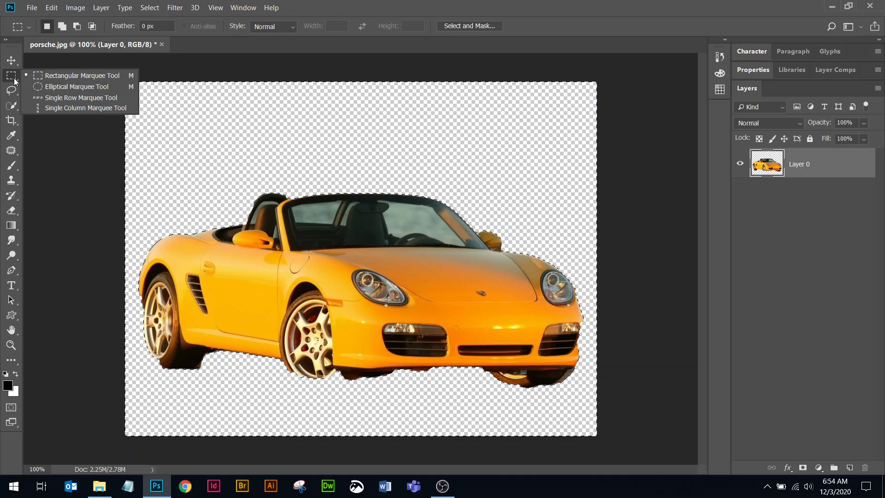
{"action": "left_click", "coordinate": [13, 90]}
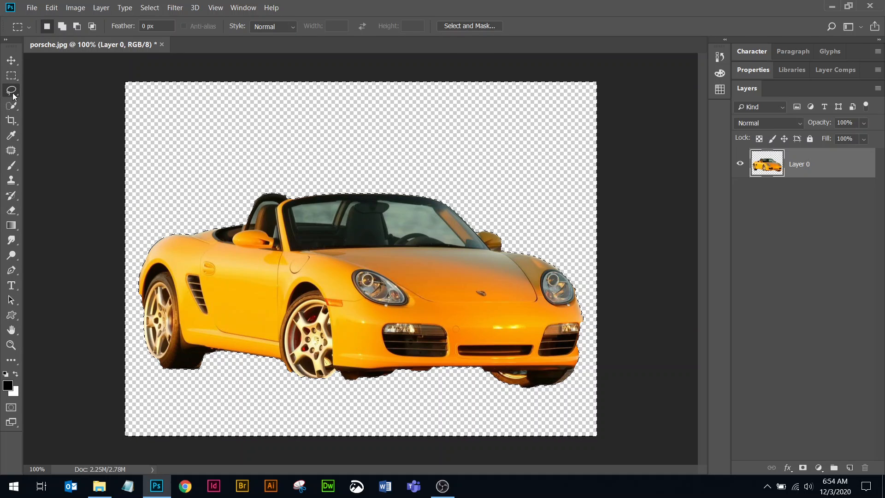
{"action": "left_click", "coordinate": [14, 109]}
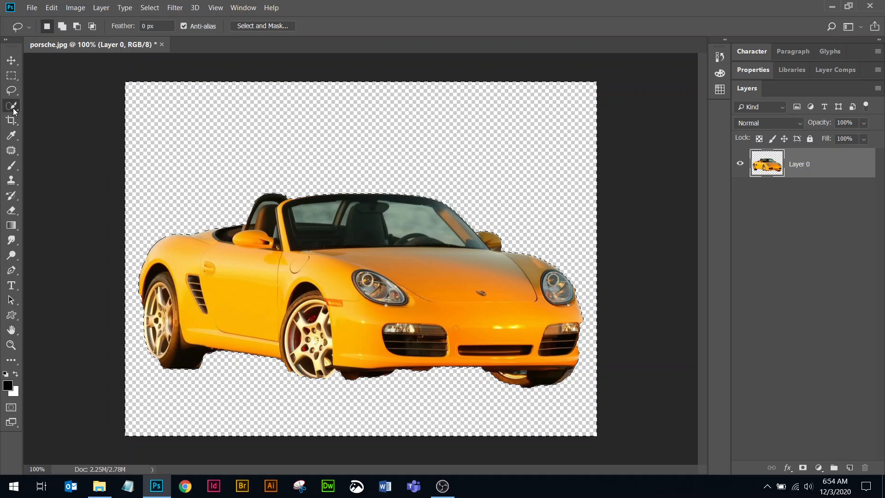